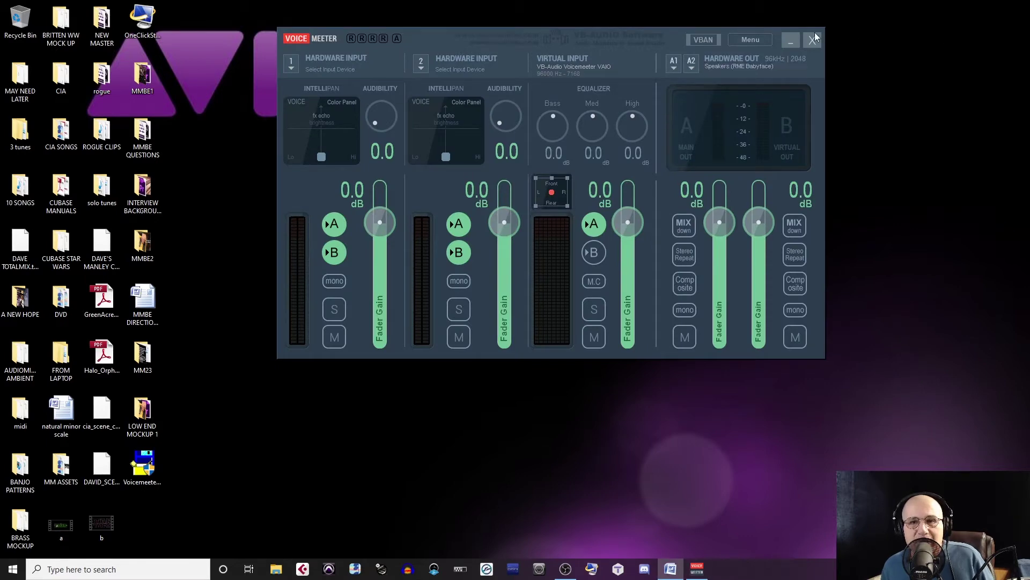
In Voicemeeter's system settings, keep the A1 output buffer at 2048 samples
left_click(760, 41)
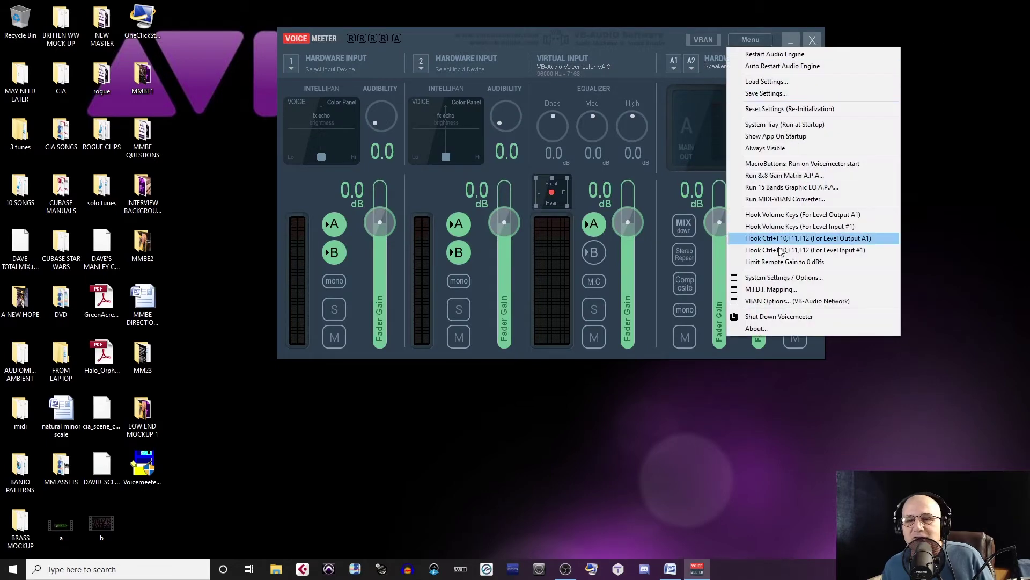
left_click(792, 277)
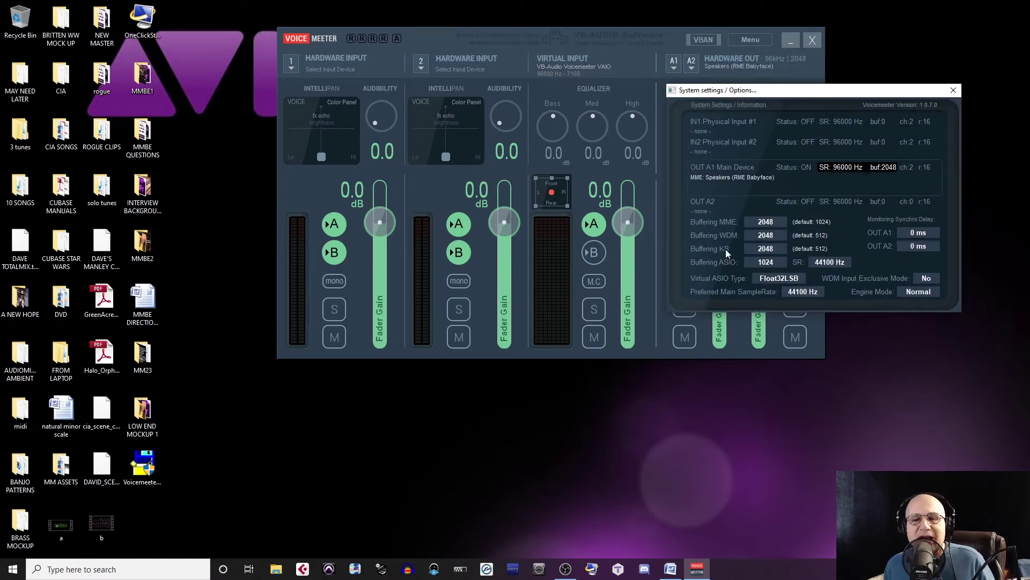
left_click(882, 167)
left_click(587, 336)
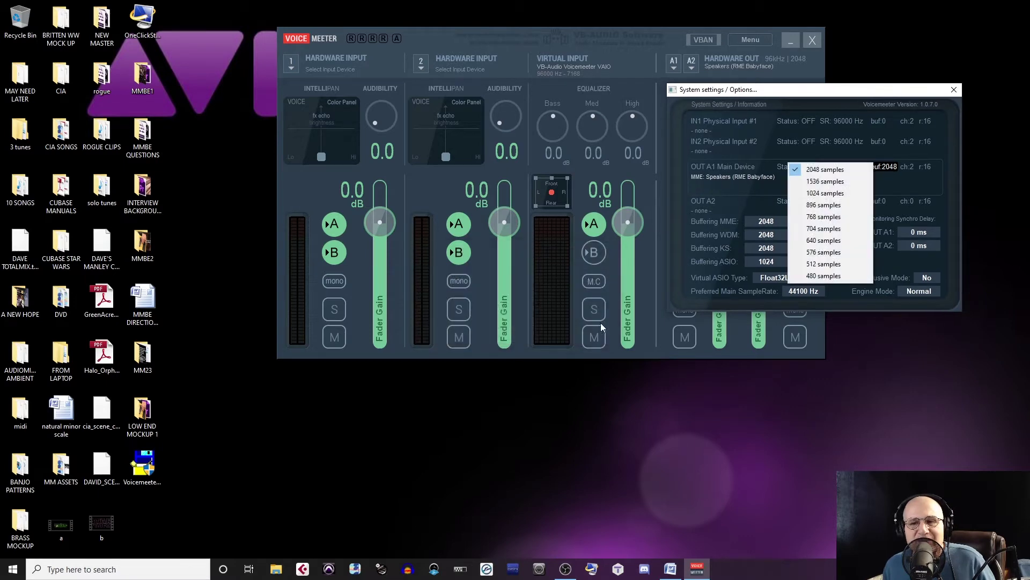
left_click(820, 169)
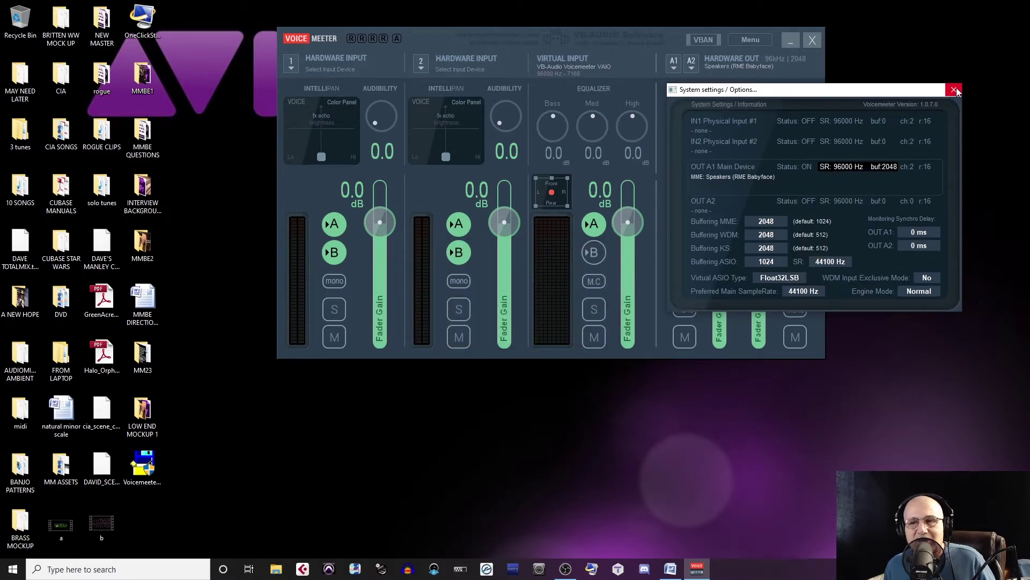
left_click(955, 90)
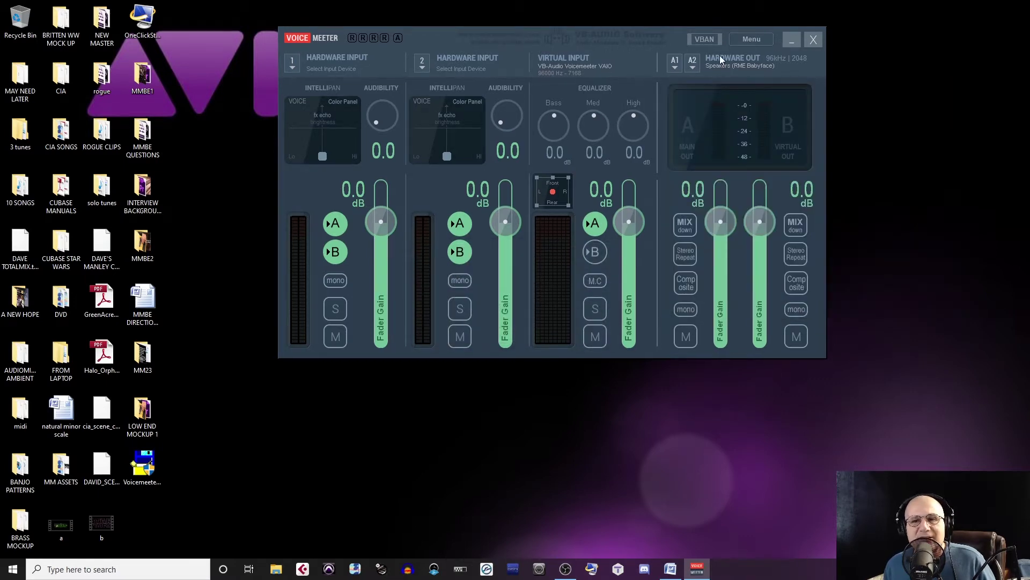
Keep Speakers (RME Babyface) as Voicemeeter's A1 output and leave the virtual input off bus B
left_click(674, 61)
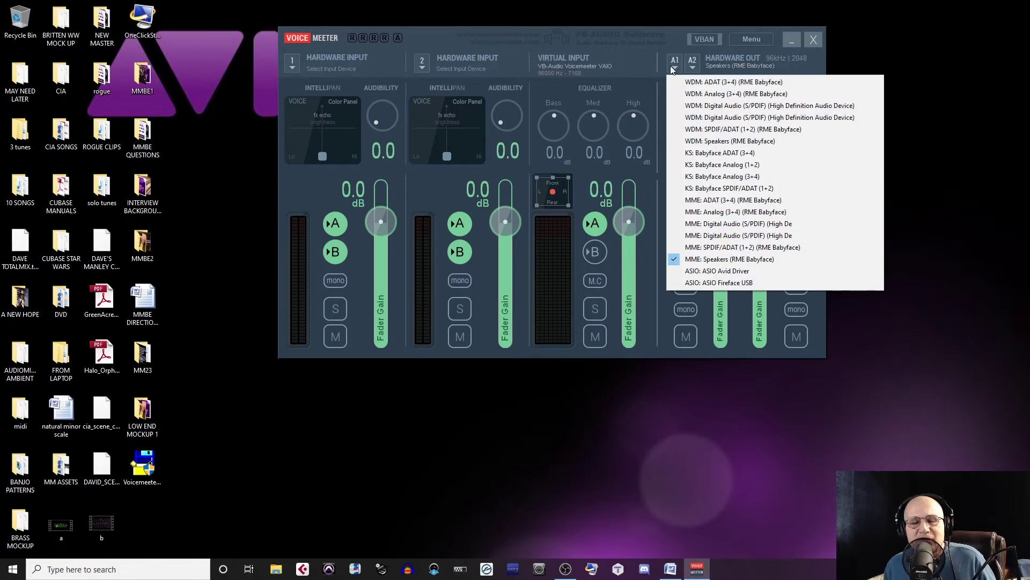
left_click(738, 261)
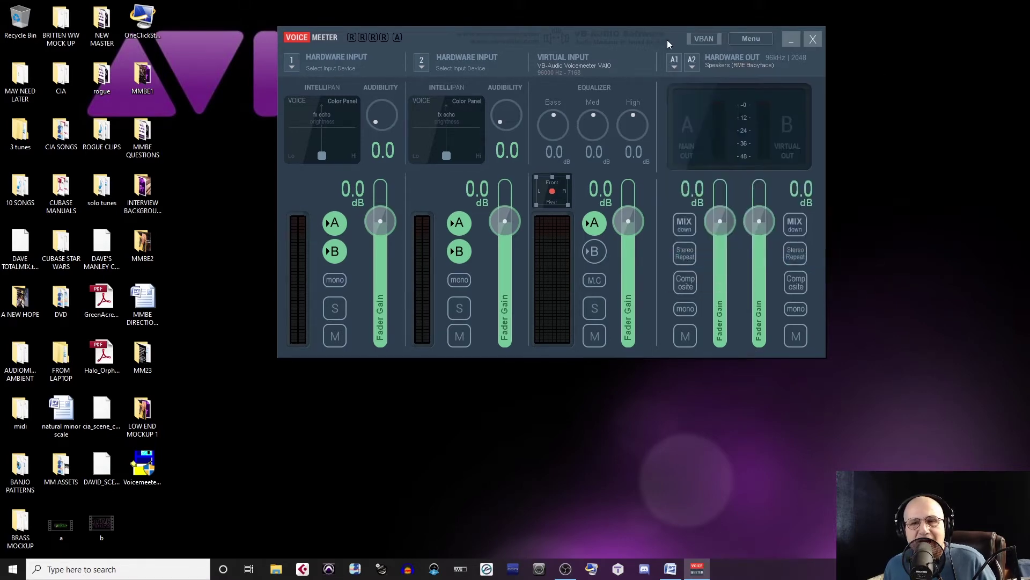
left_click(675, 62)
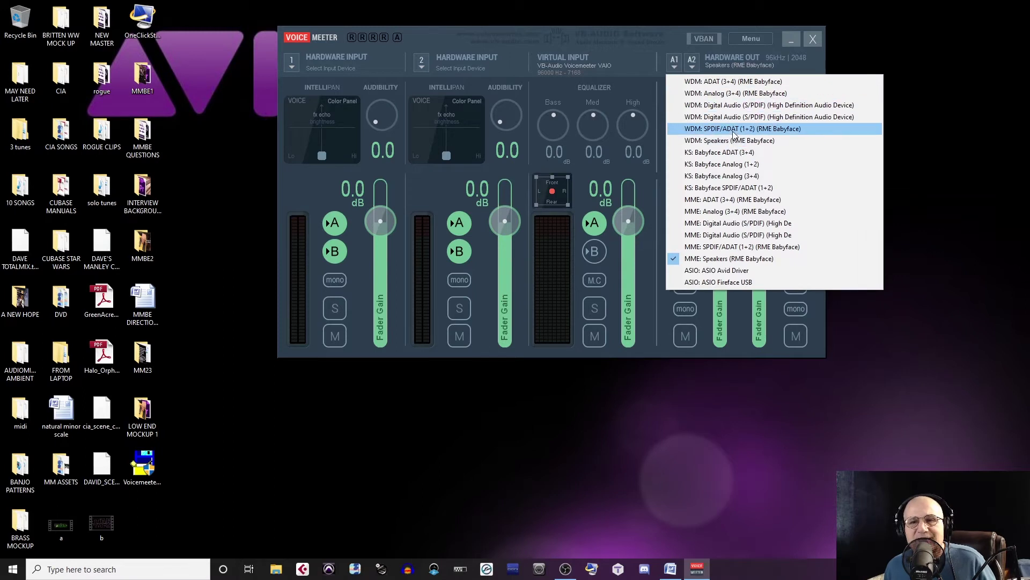
left_click(731, 261)
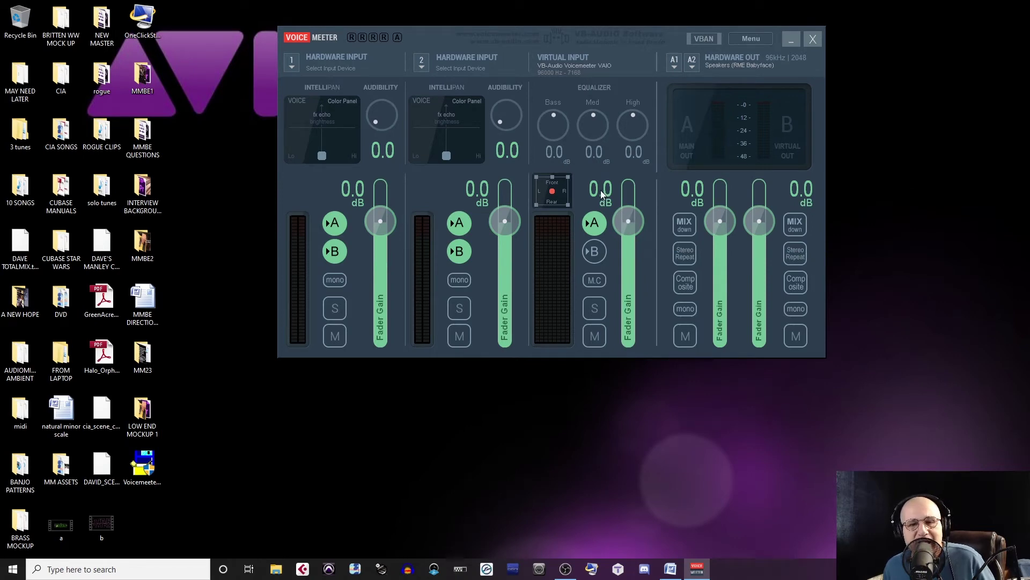
left_click(594, 254)
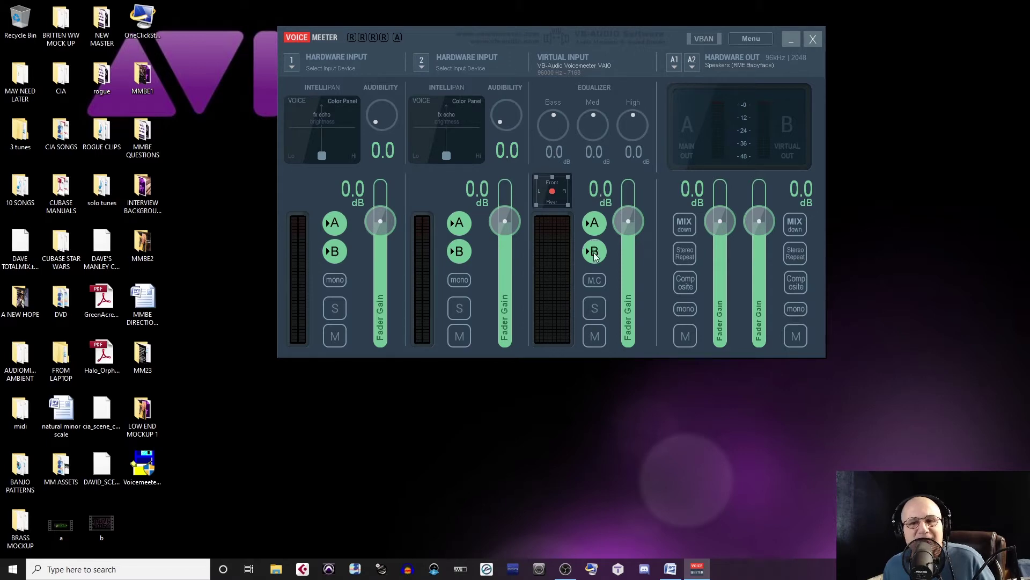
left_click(595, 252)
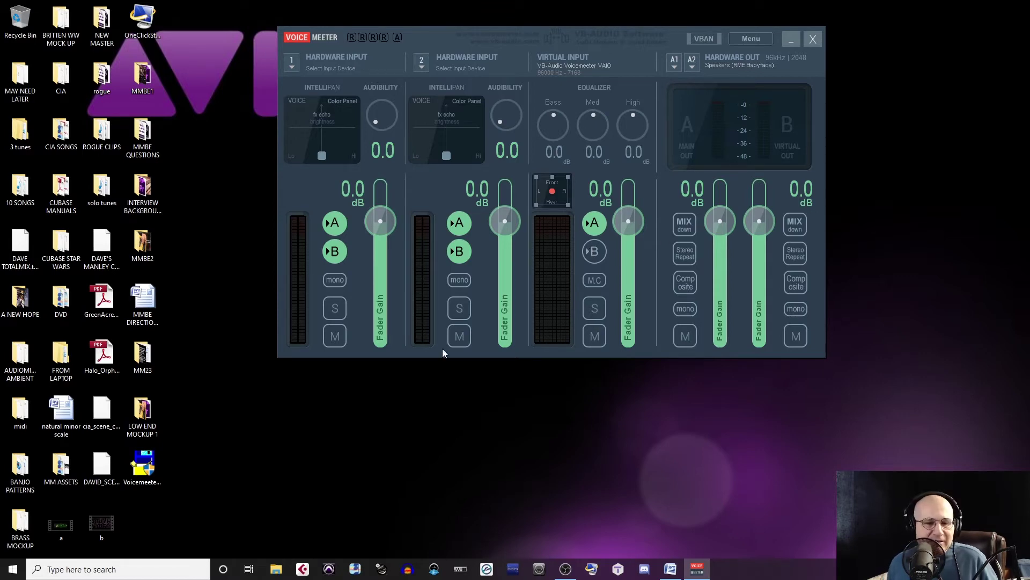
Launch Pro Tools, set the playback engine to Voicemeeter Virtual ASIO, and reopen the OWS BASS7 session
left_click(329, 570)
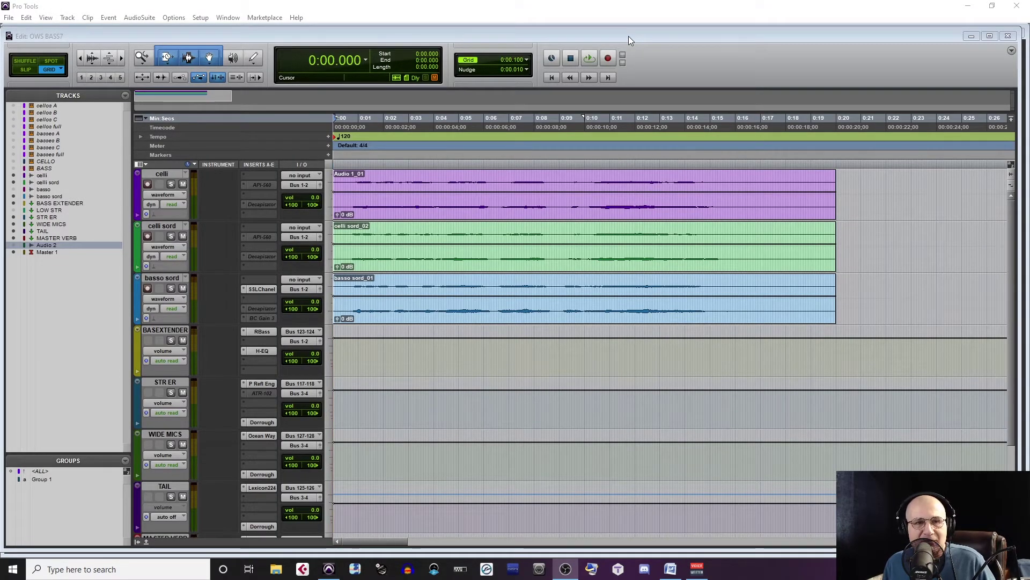
double_click(629, 37)
left_click(201, 17)
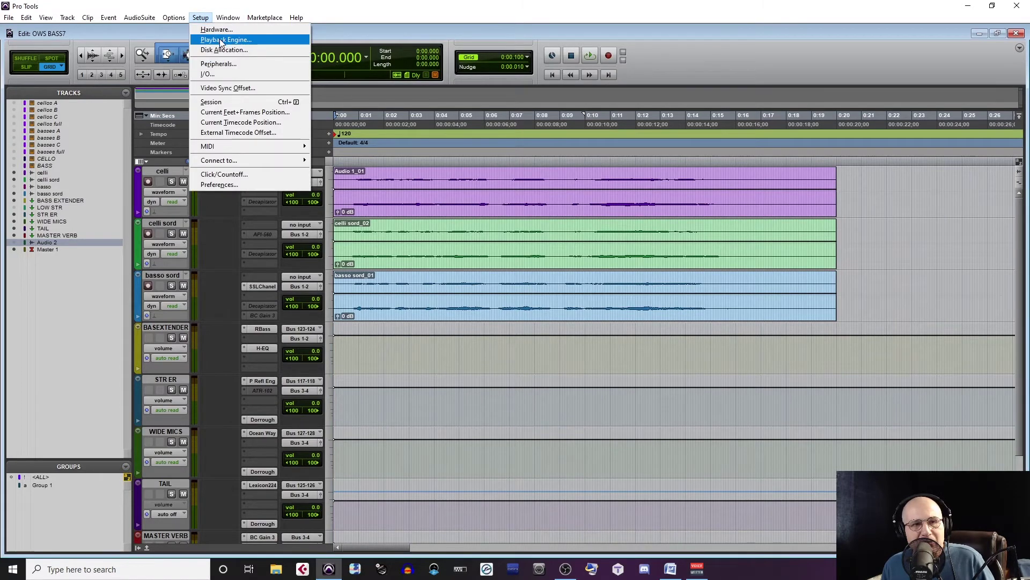
left_click(221, 40)
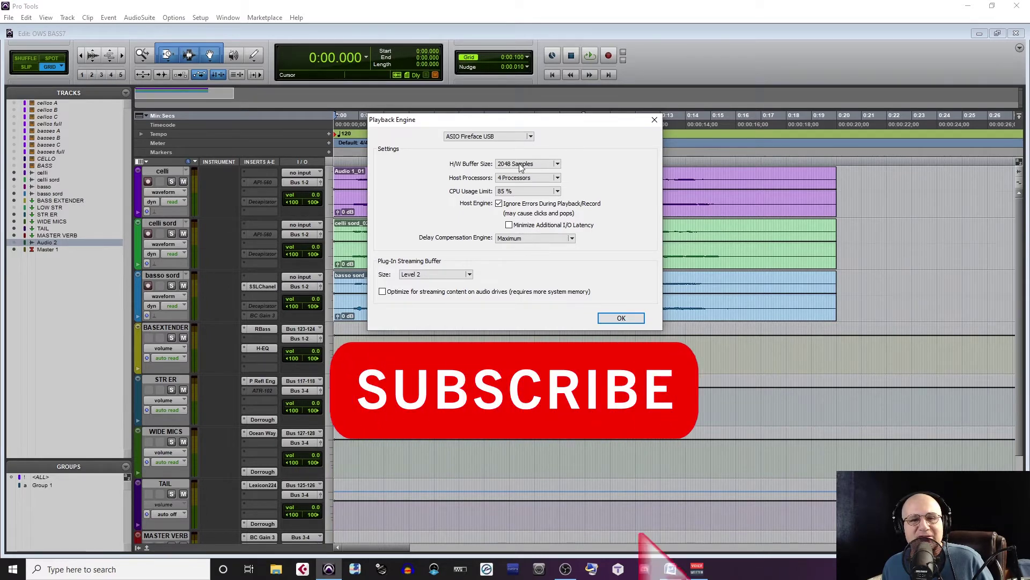
left_click(503, 137)
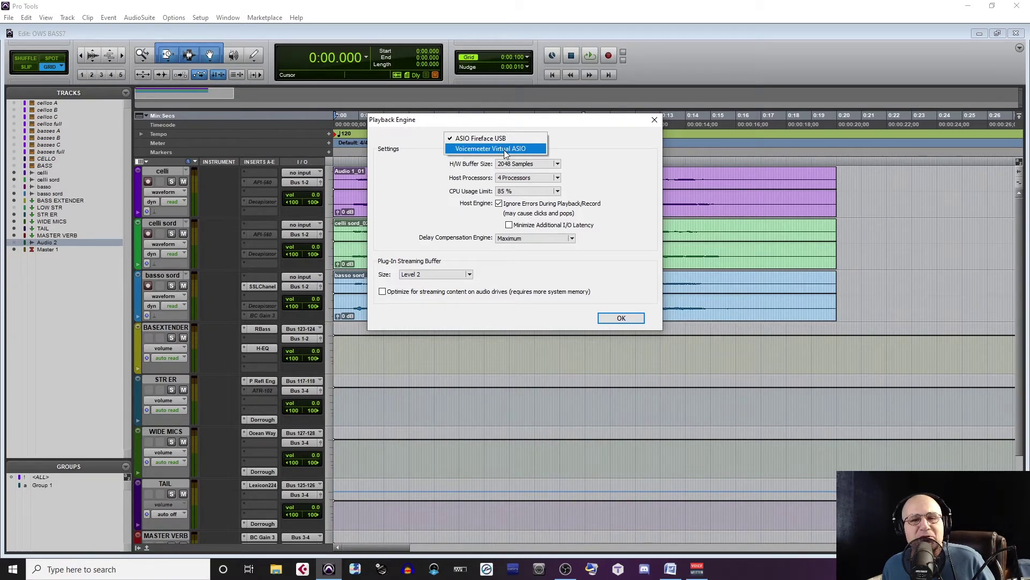
left_click(500, 149)
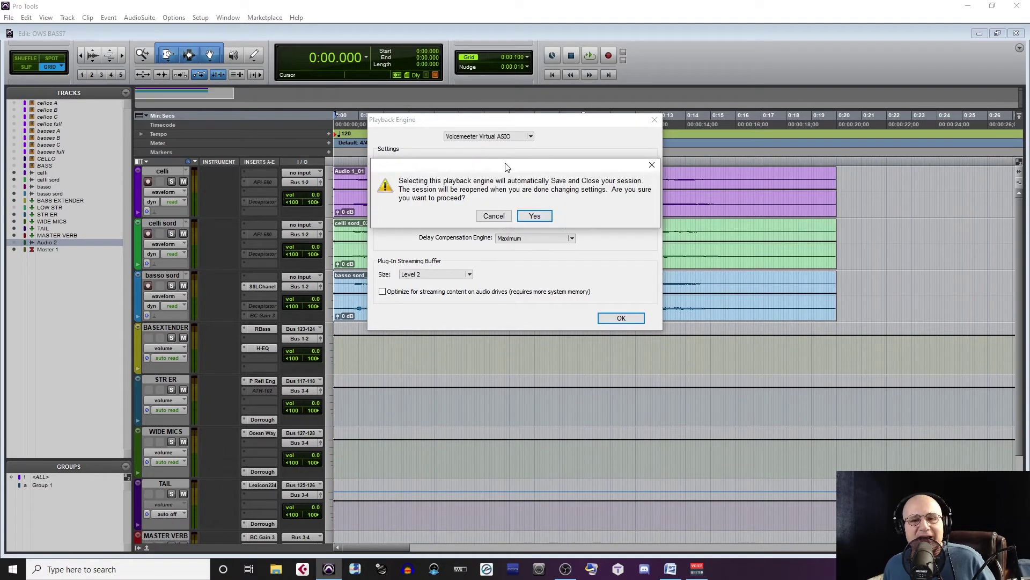
left_click(535, 217)
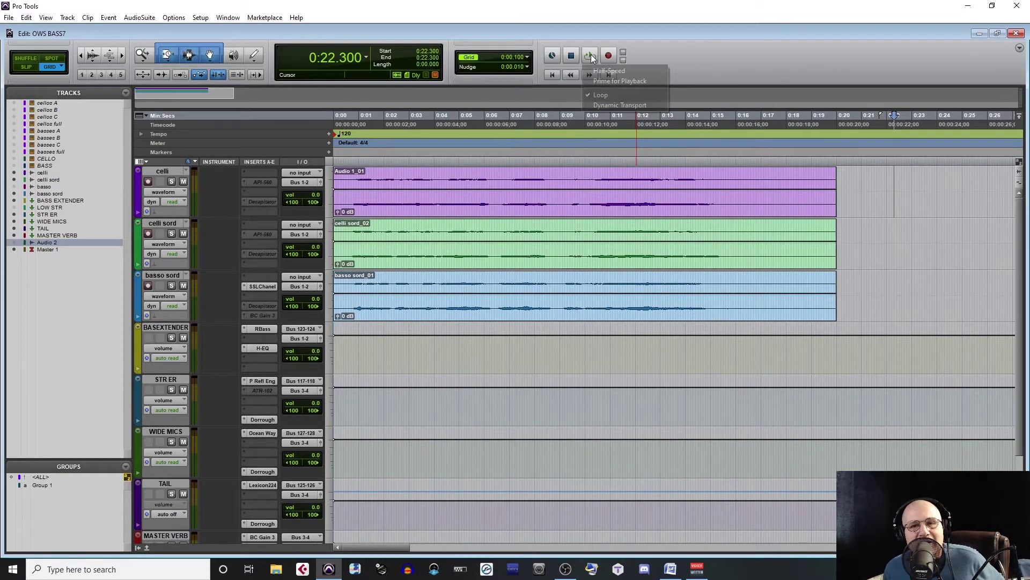
right_click(590, 55)
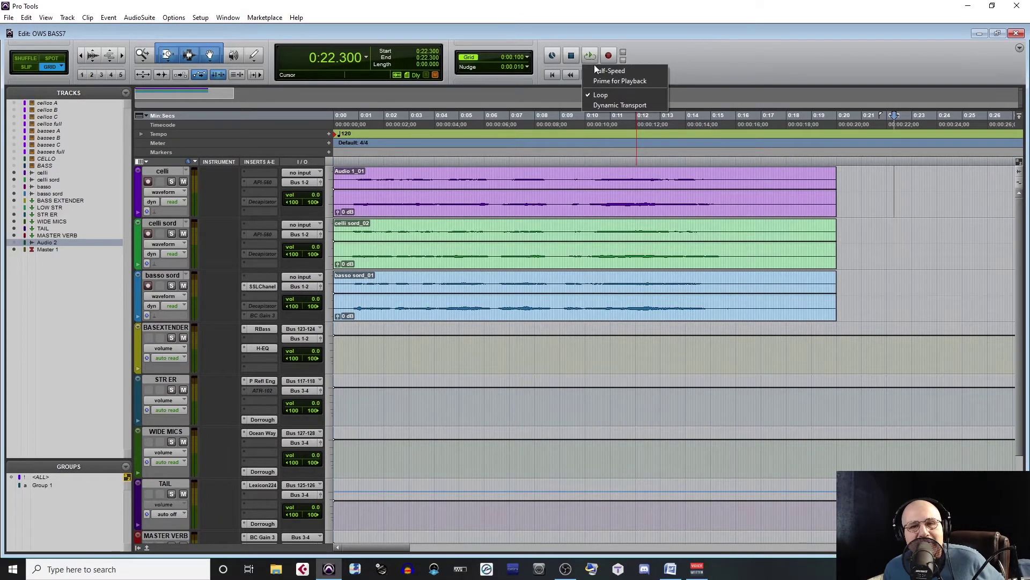
Select the whole Audio 1_01 clip with Loop left on and test-play it
left_click(729, 58)
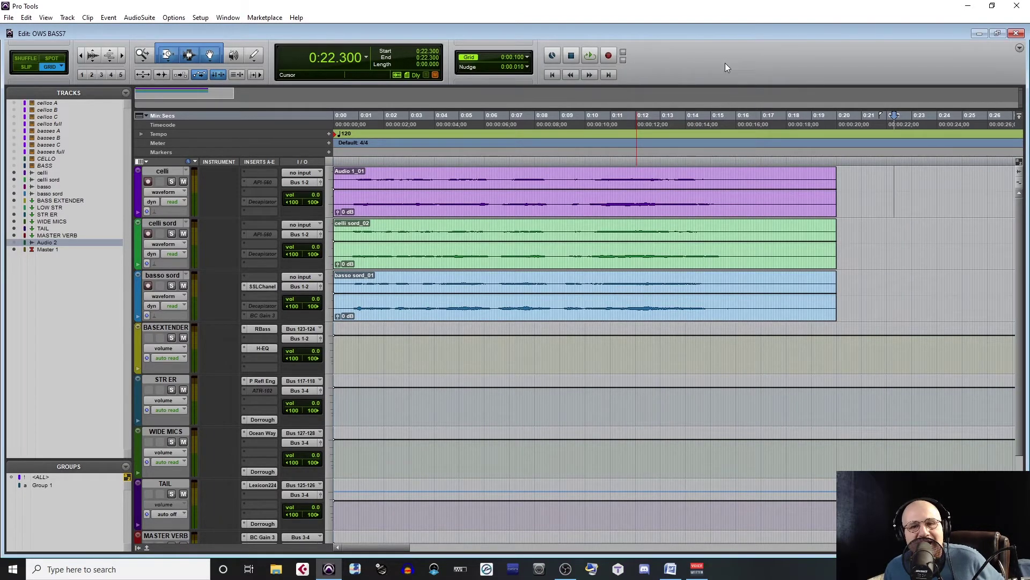
double_click(631, 180)
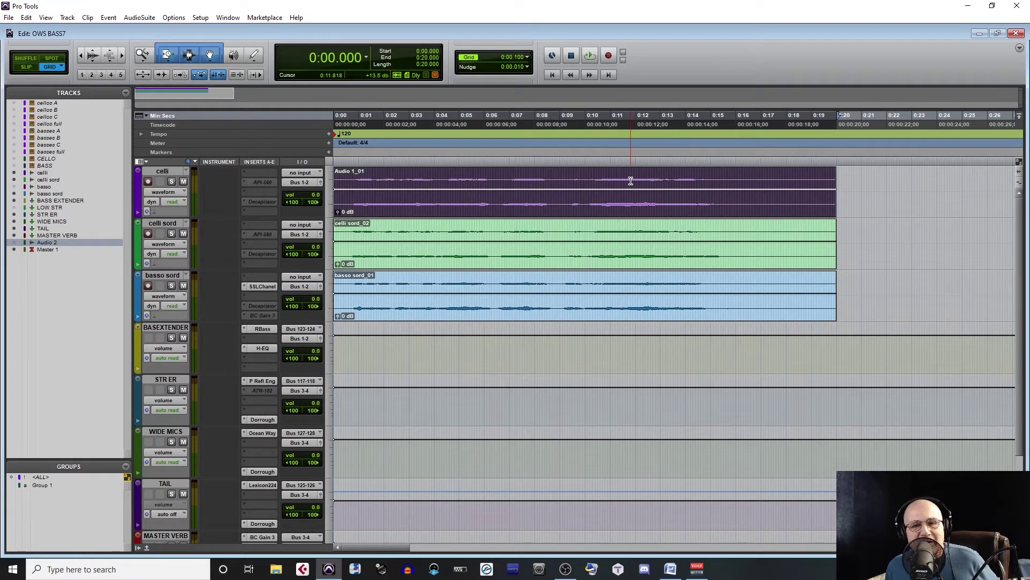
key("space")
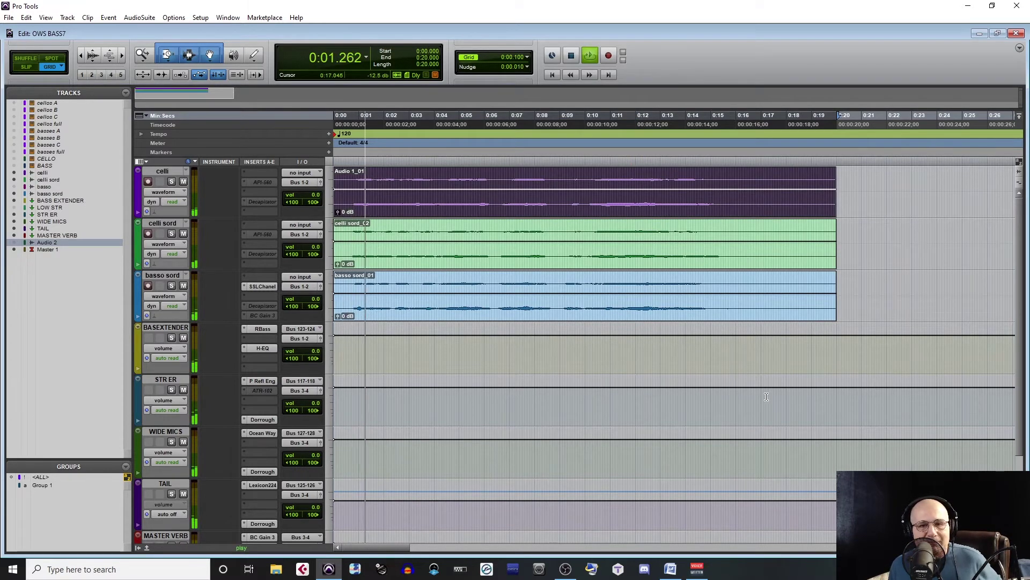
key("space")
Play the clip again with the Voicemeeter mixer in view to watch its output meters
left_click(698, 570)
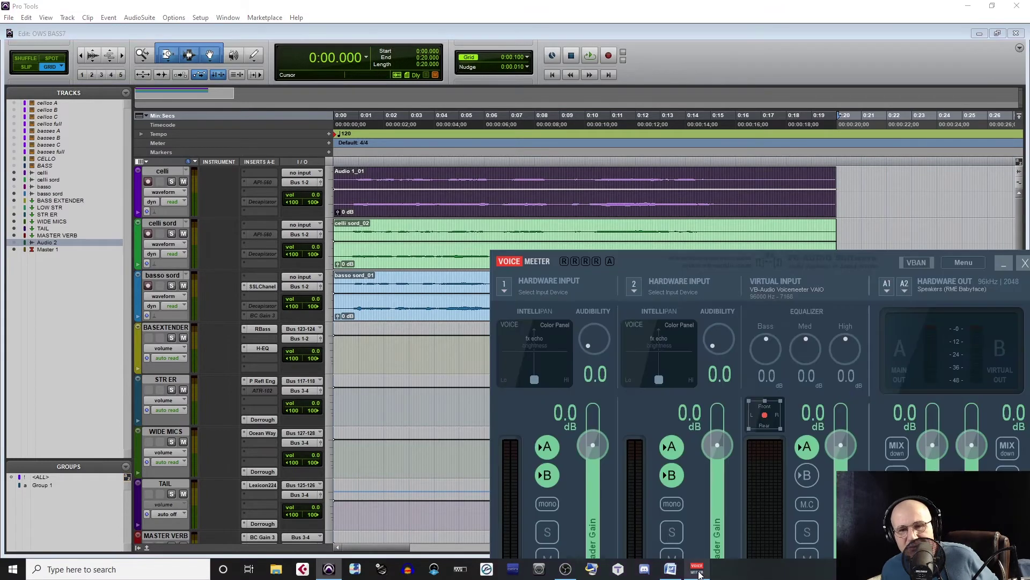
left_click_drag(809, 258, 787, 148)
key("space")
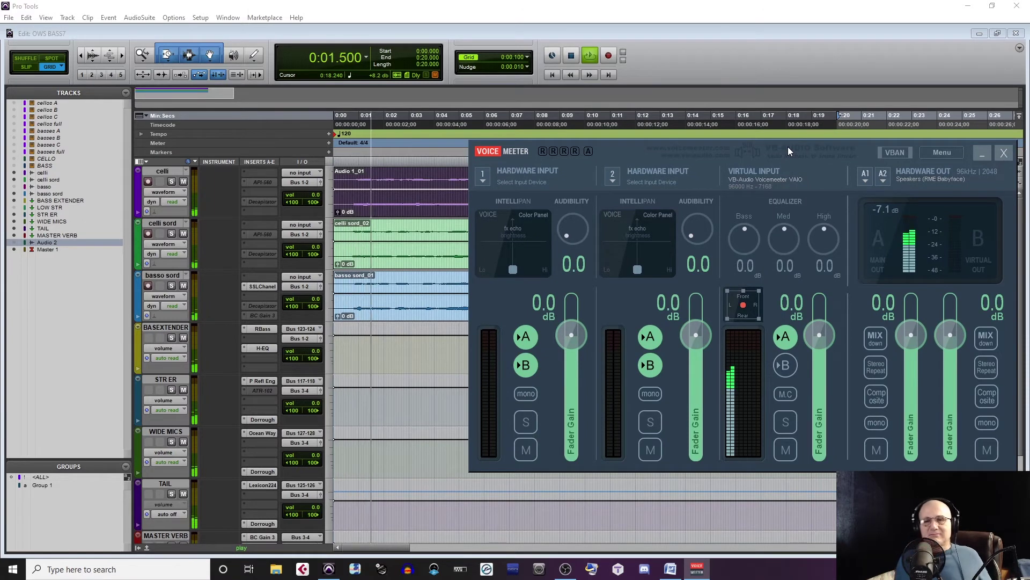
left_click(563, 28)
key("space")
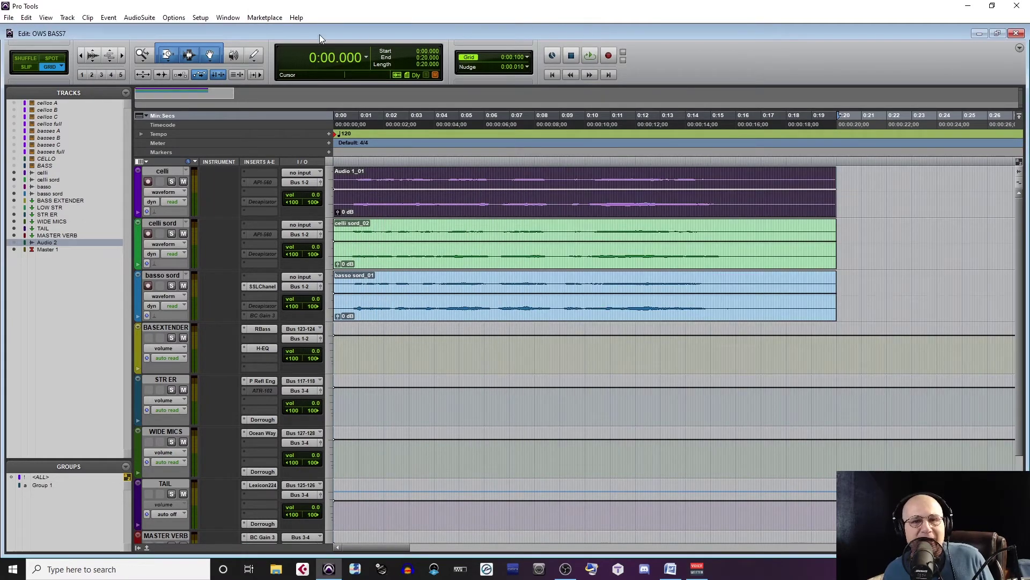
left_click(198, 17)
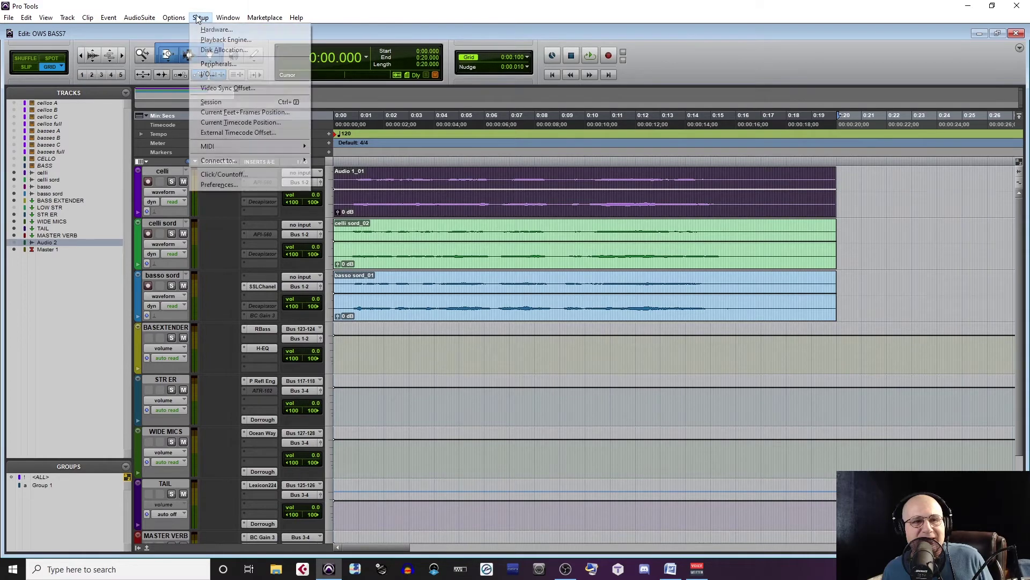
Verify the Playback Engine shows Voicemeeter Virtual ASIO, then bring the Voicemeeter mixer forward
left_click(211, 40)
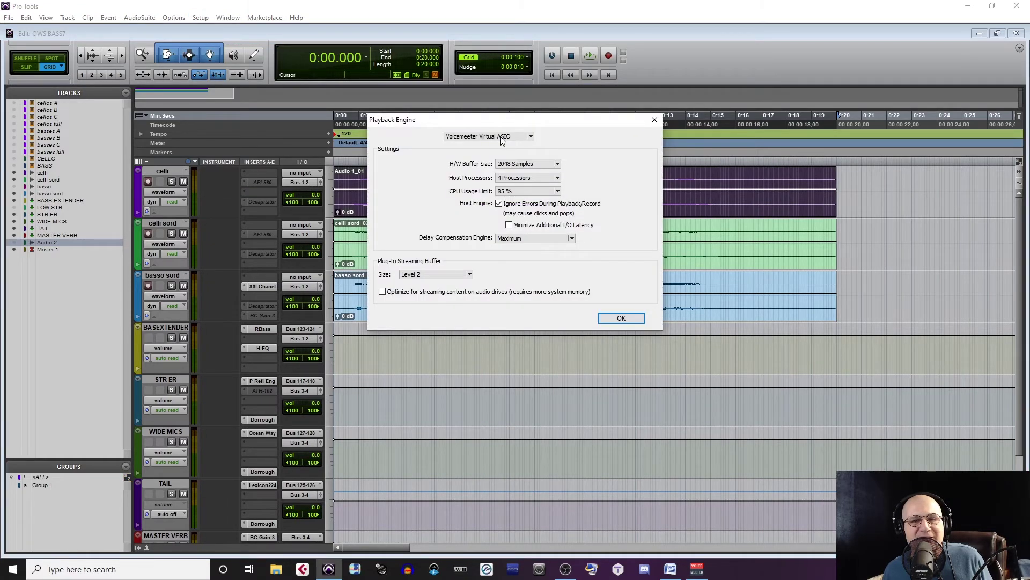
left_click(621, 318)
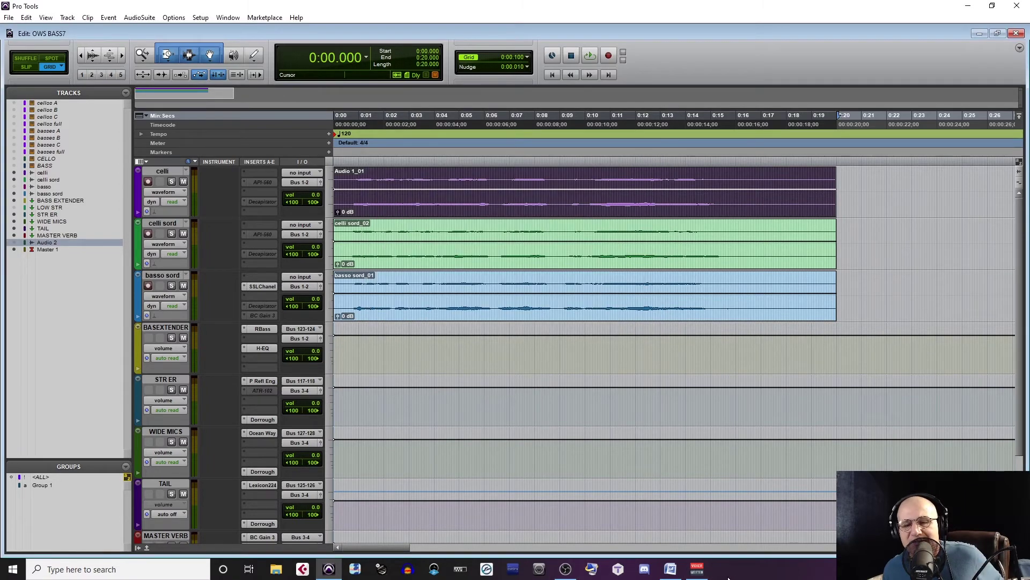
left_click(698, 570)
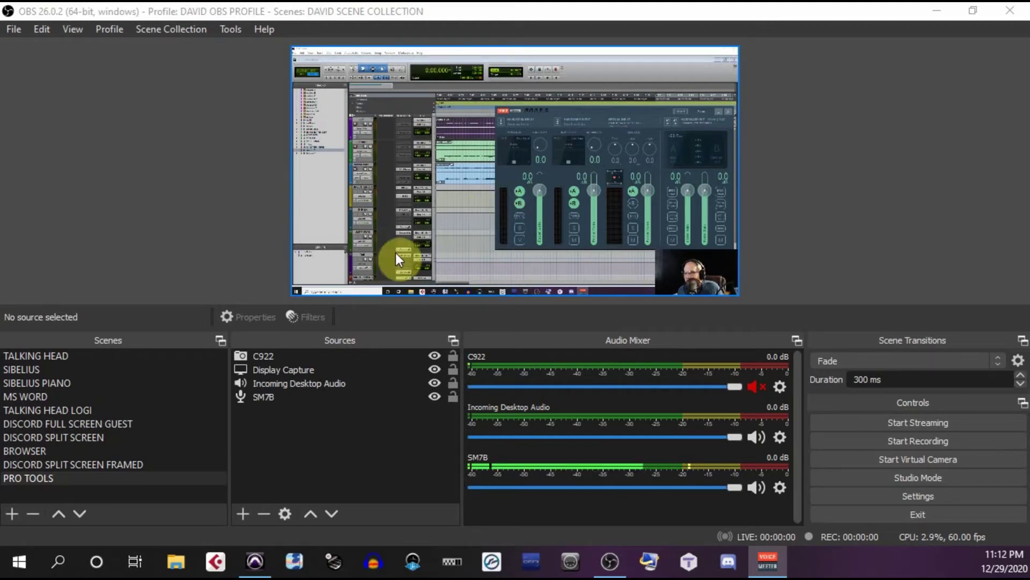
Add Scene 2 with a Display Capture 3 source capturing Display 1 at 1920x1080
left_click(9, 513)
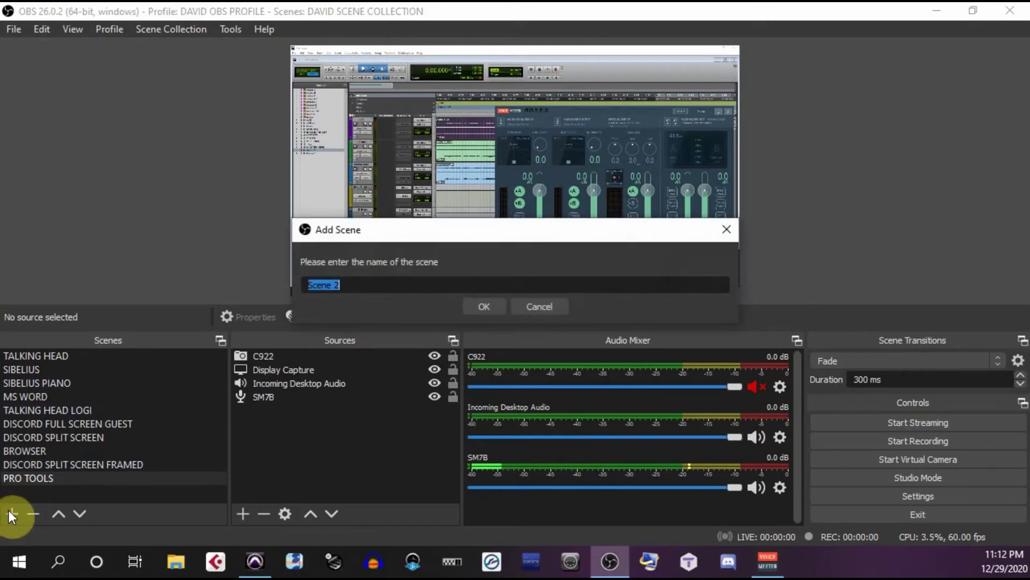
left_click(493, 308)
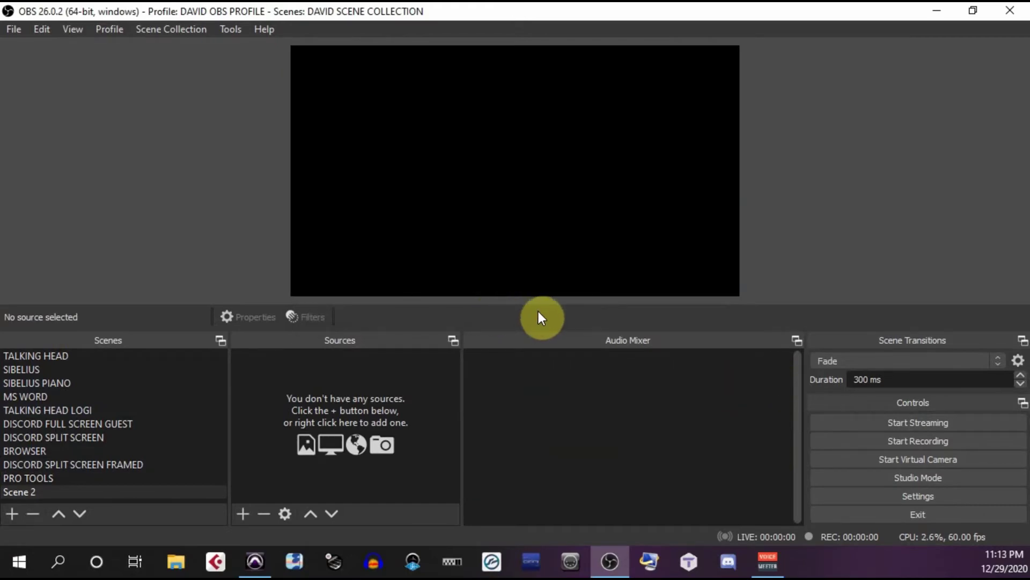
left_click(243, 513)
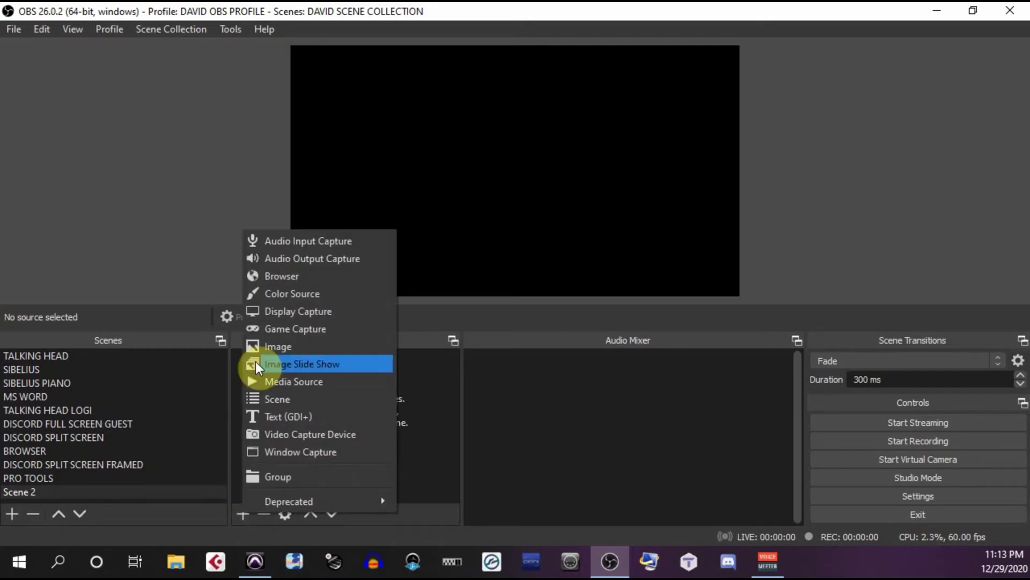
left_click(271, 311)
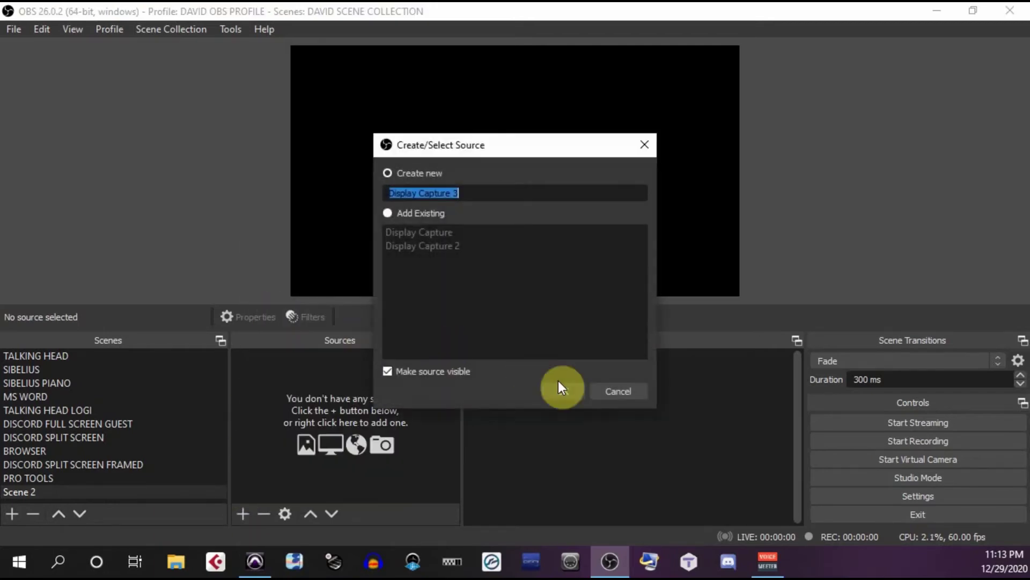
left_click(569, 390)
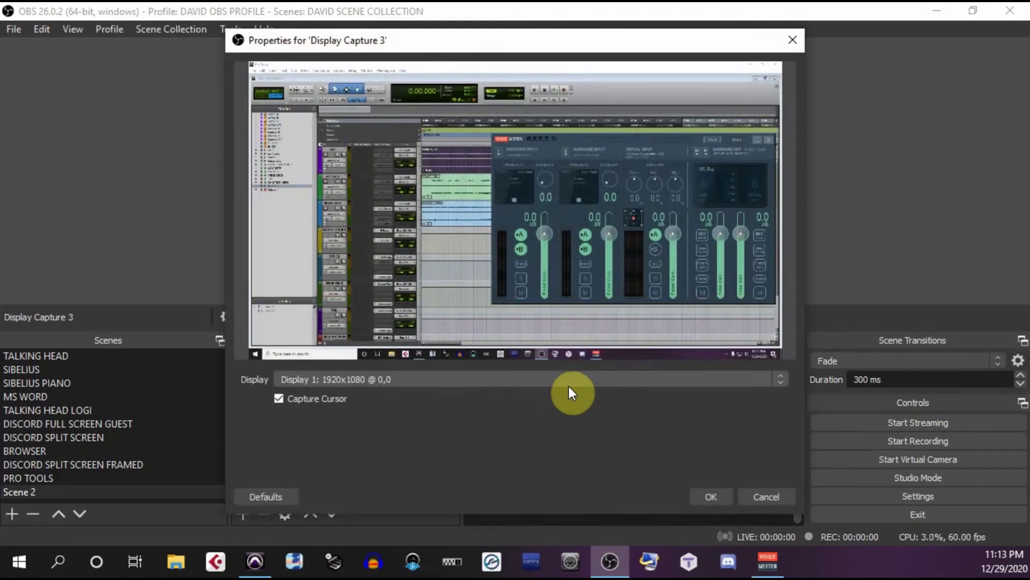
left_click(568, 386)
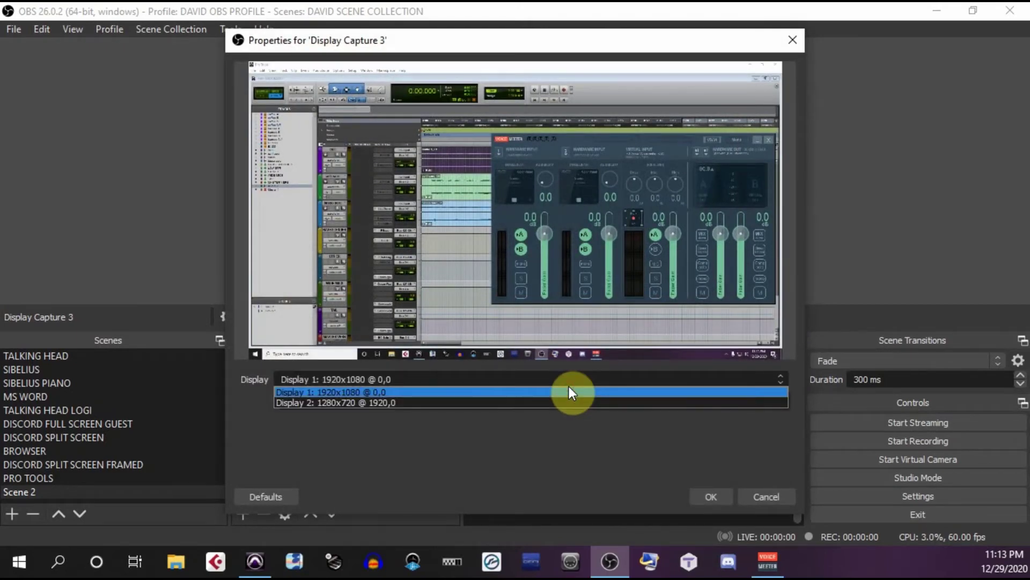
left_click(543, 398)
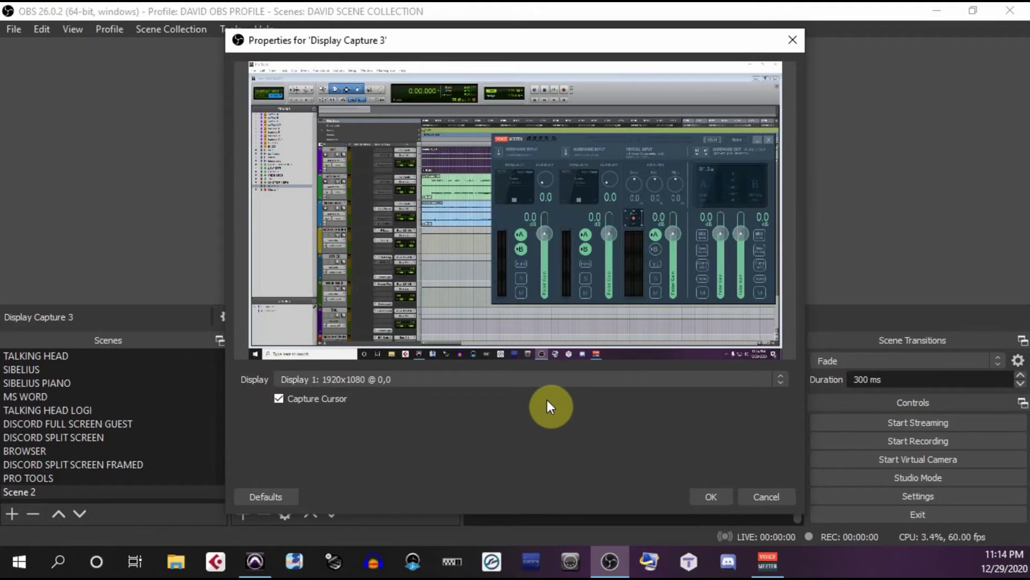
left_click(708, 499)
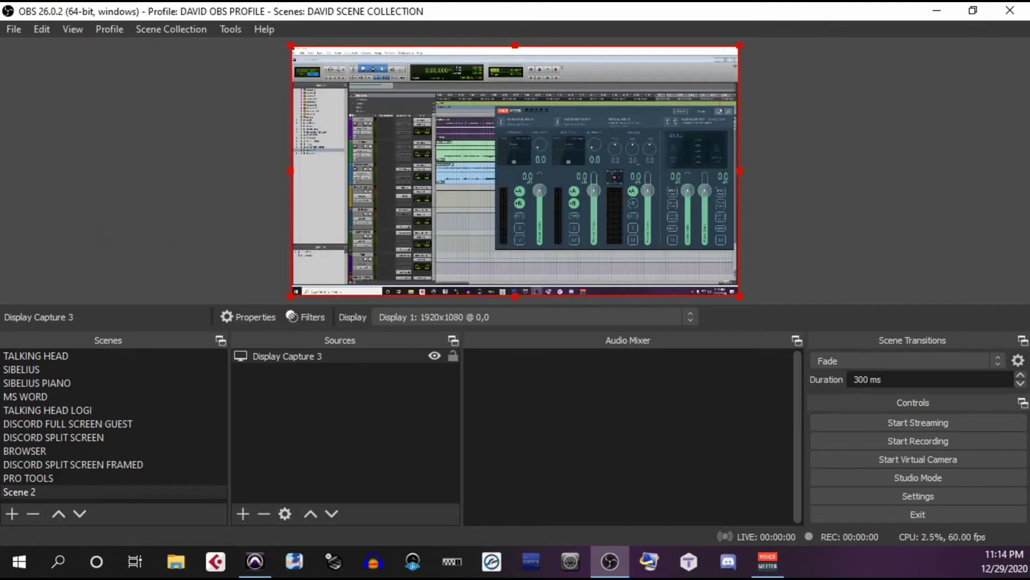
left_click(185, 199)
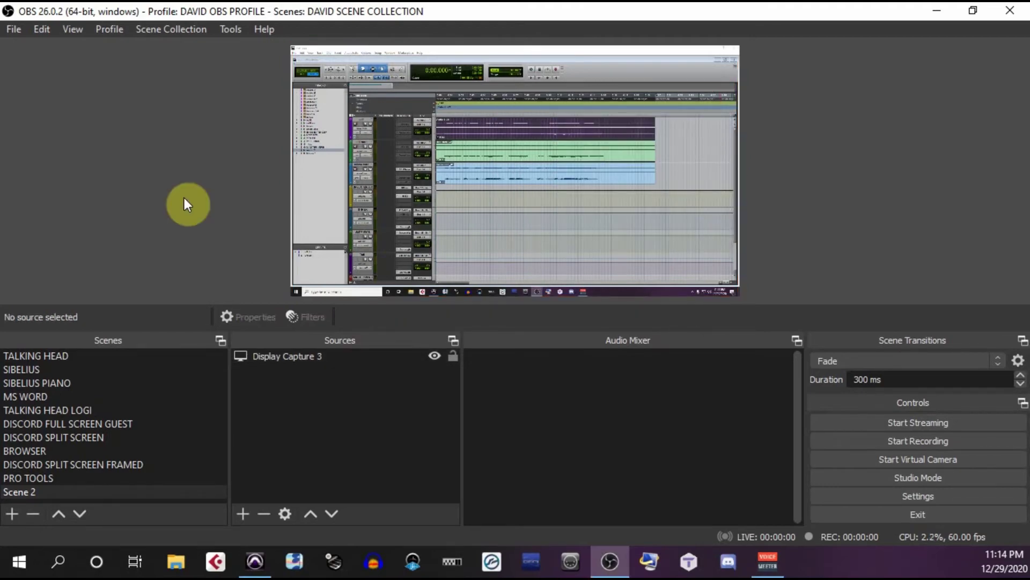
Add Audio Output Capture 2 to Scene 2, capturing Speakers (RME Babyface)
left_click(91, 492)
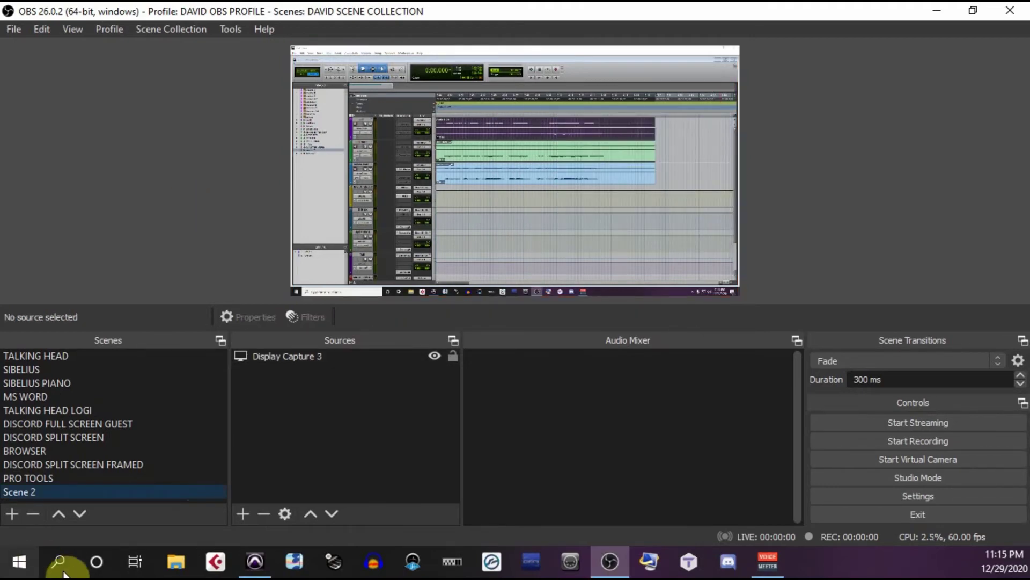
left_click(242, 515)
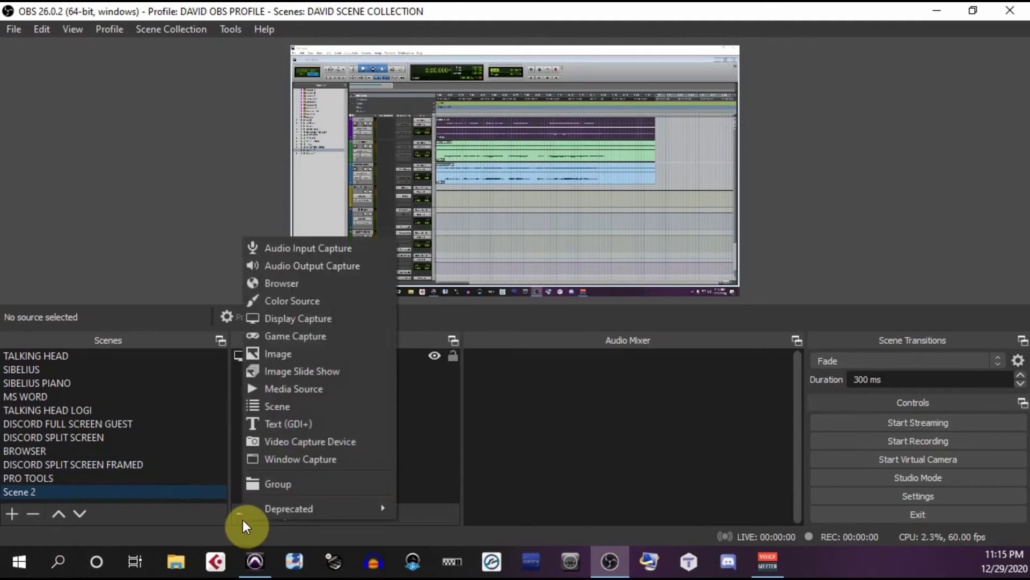
left_click(328, 265)
left_click(567, 391)
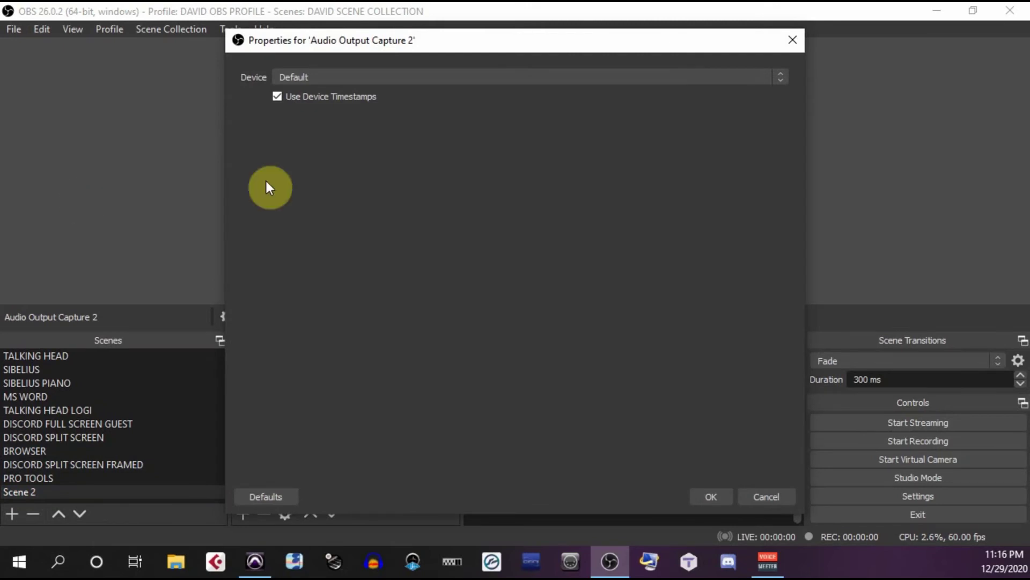
left_click(446, 76)
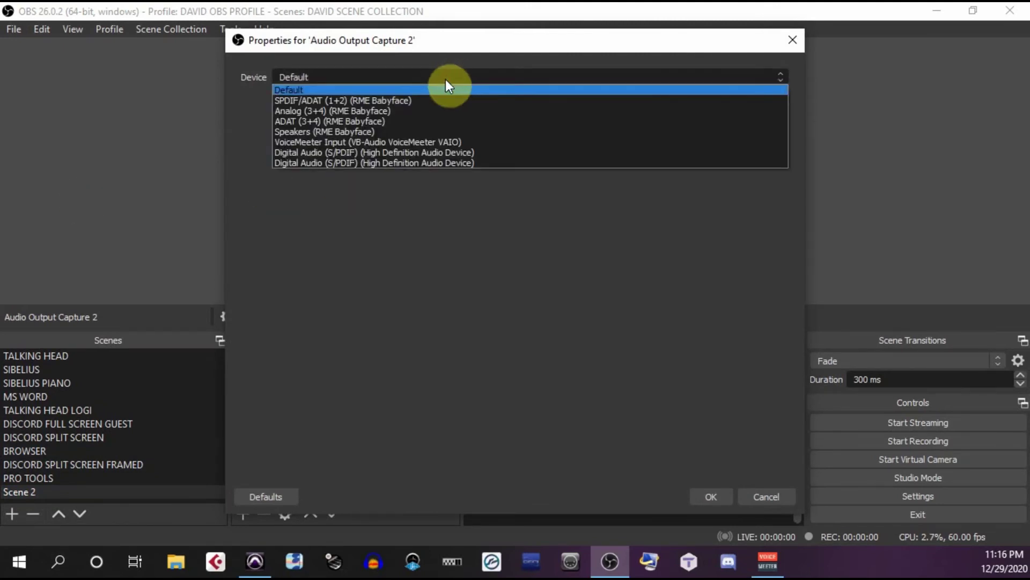
left_click(391, 131)
left_click(710, 495)
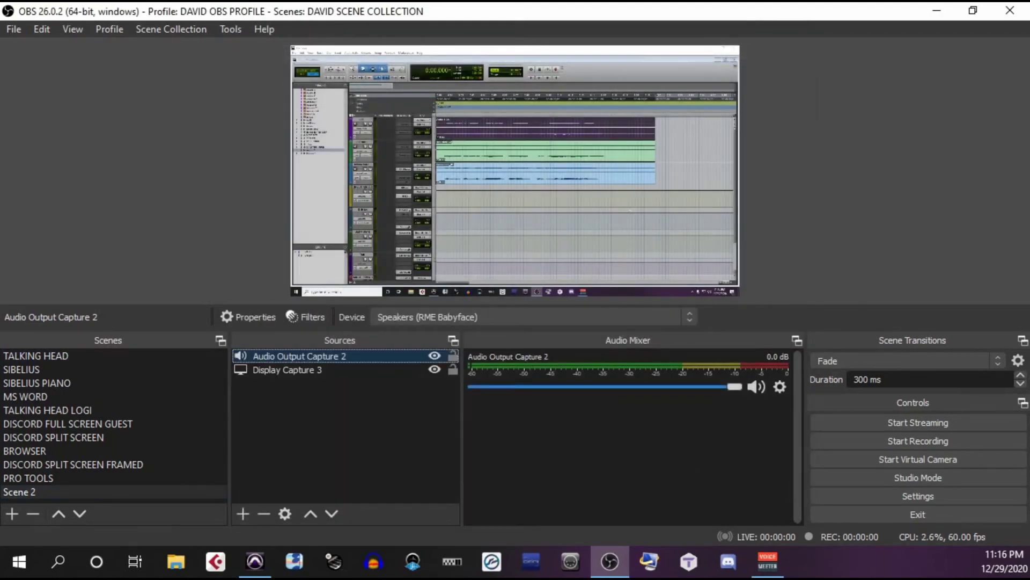
left_click(583, 292)
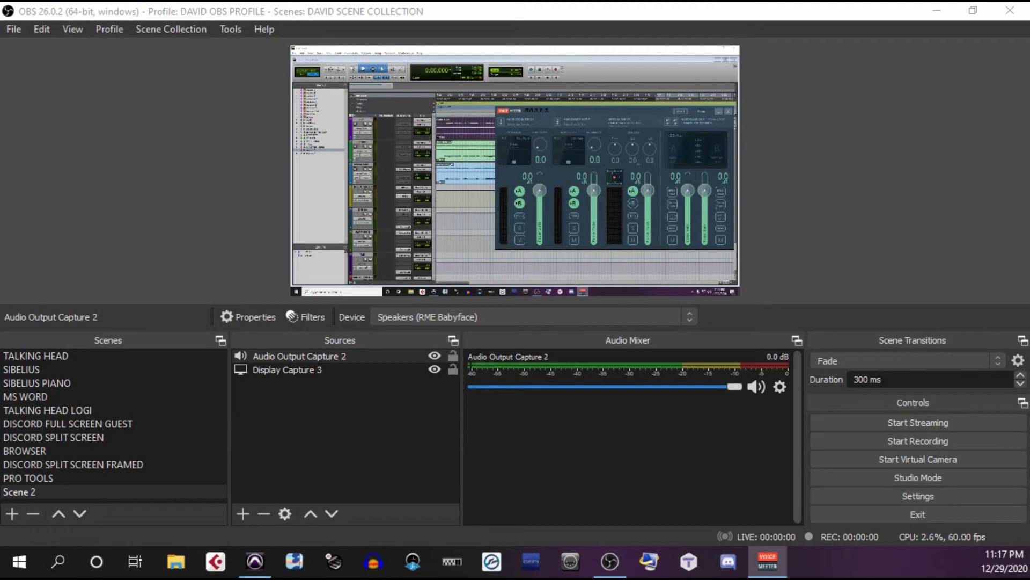
left_click(583, 292)
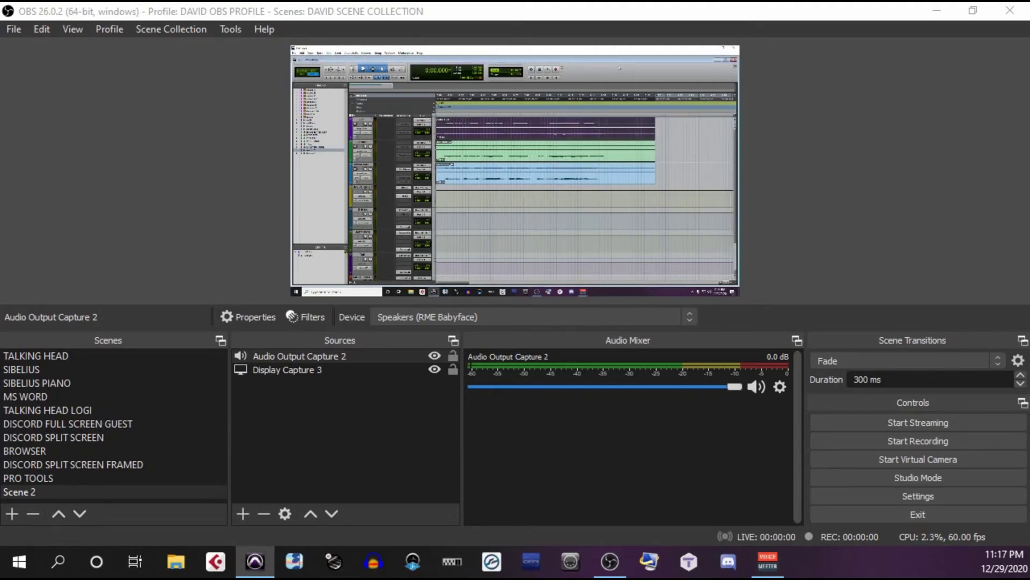
key("space")
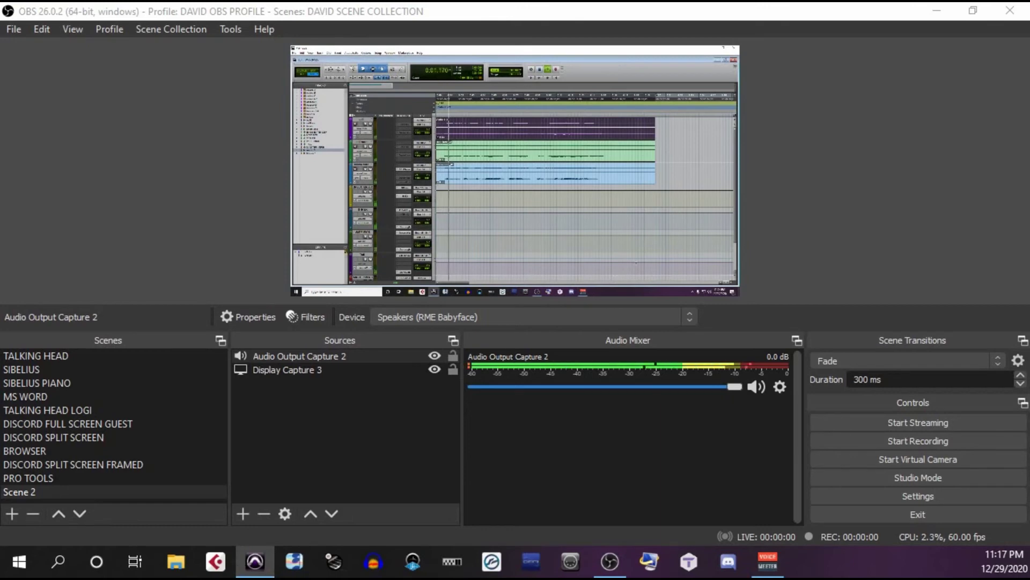
left_click(583, 291)
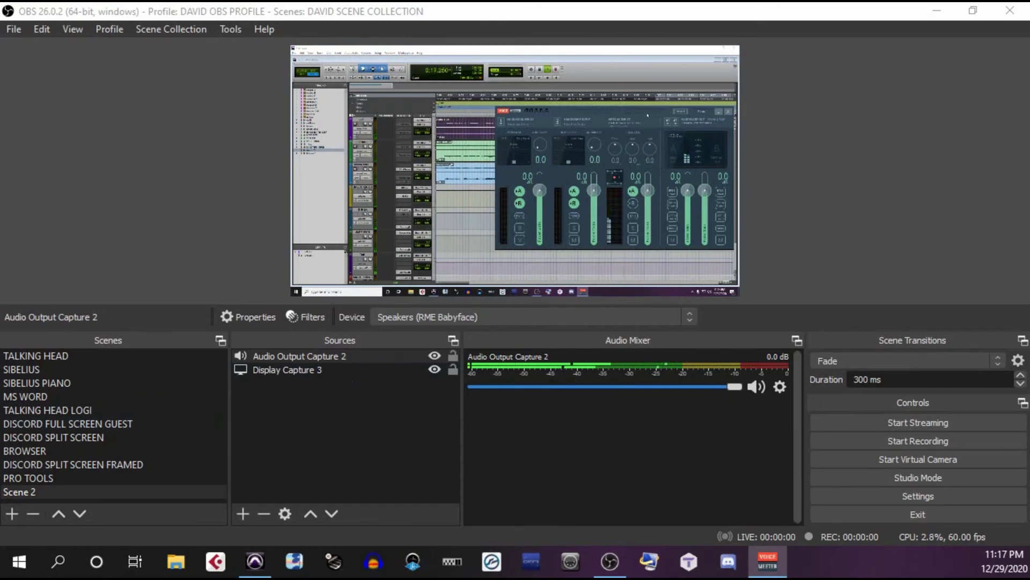
left_click(598, 67)
key("space")
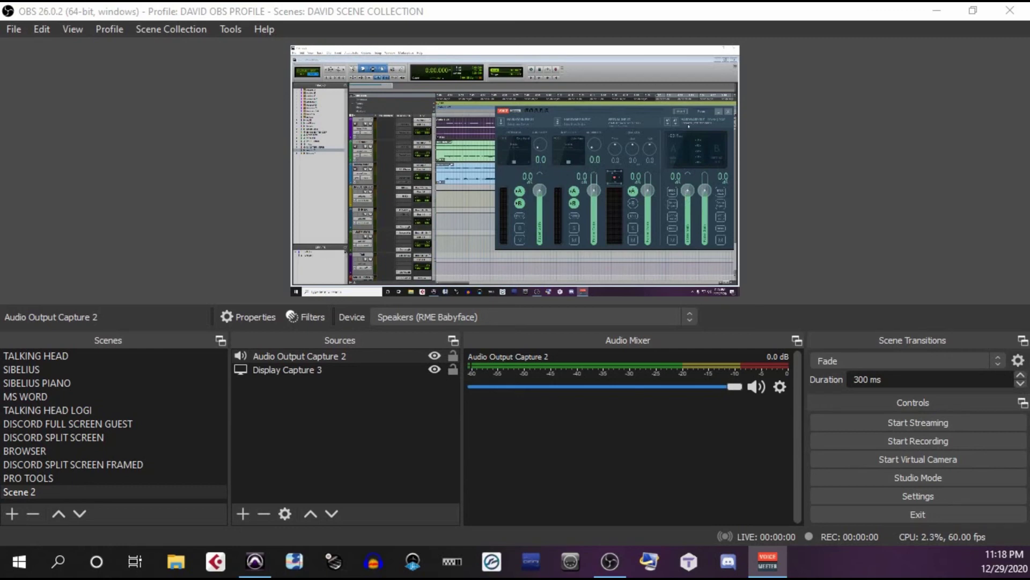
key("alt+Tab")
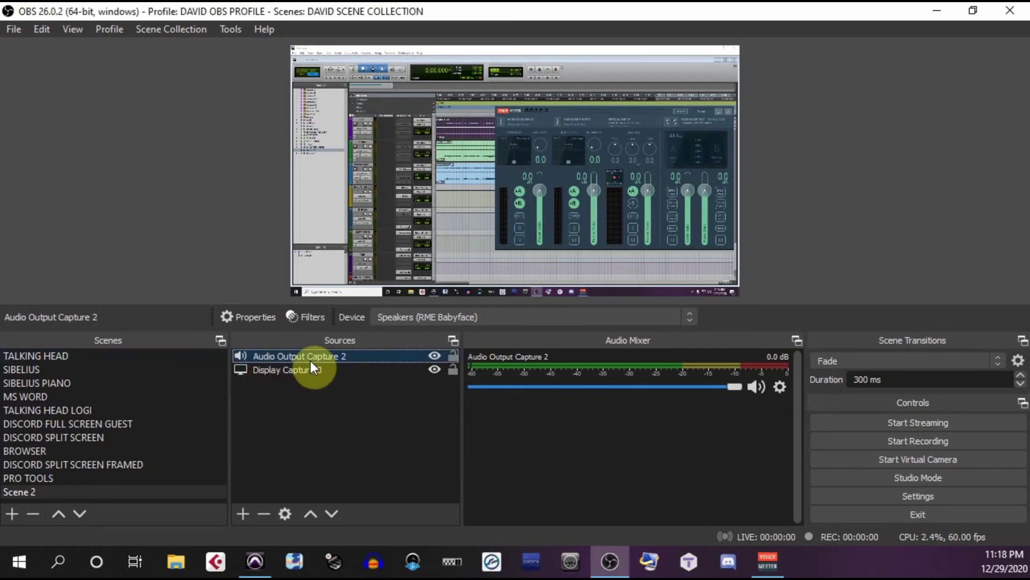